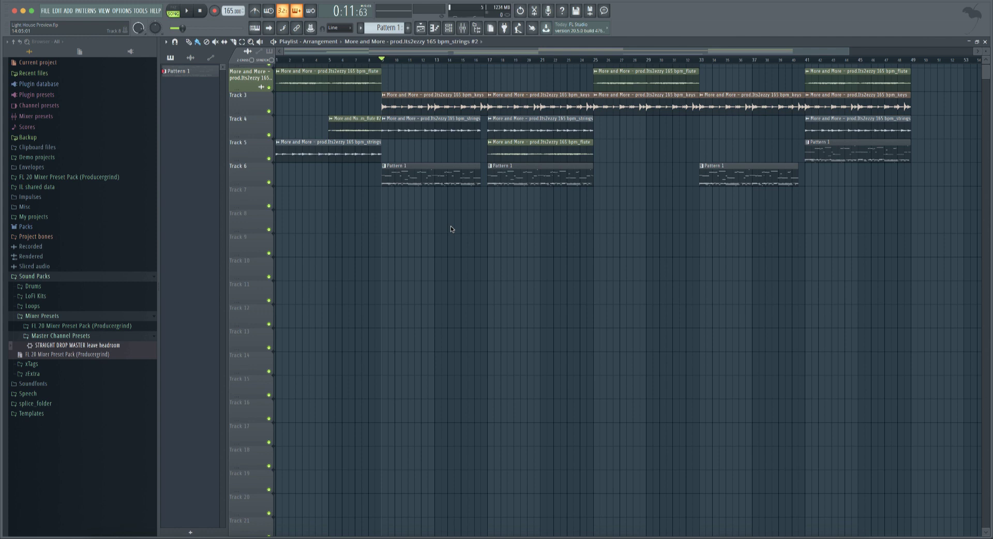
# Drag the playhead back to bar 1 of the song.
pyautogui.moveTo(383, 60); pyautogui.dragTo(252, 66)
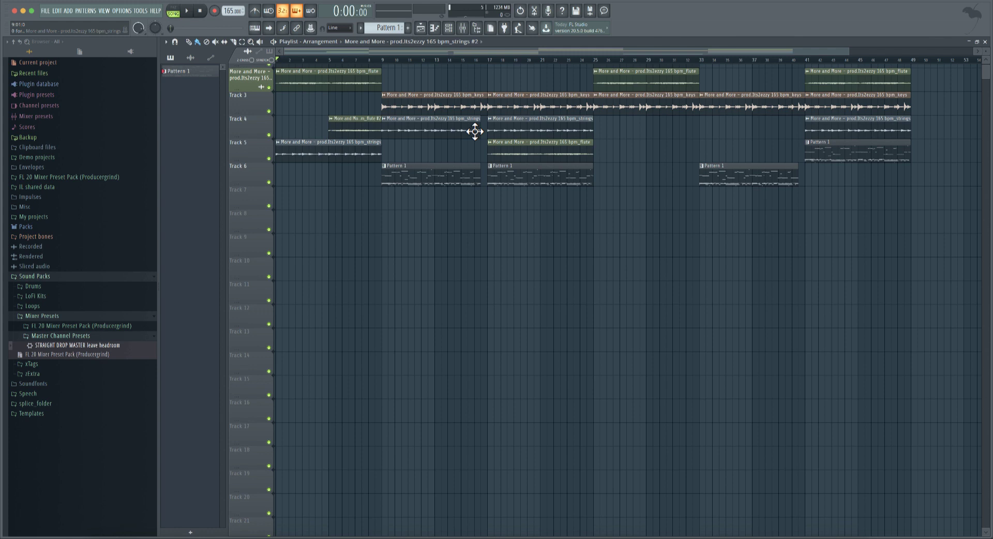
# In the mixer, disable the master's parametric EQ, multiband compressor, dB meter and NoteBook.
pyautogui.click(463, 28)
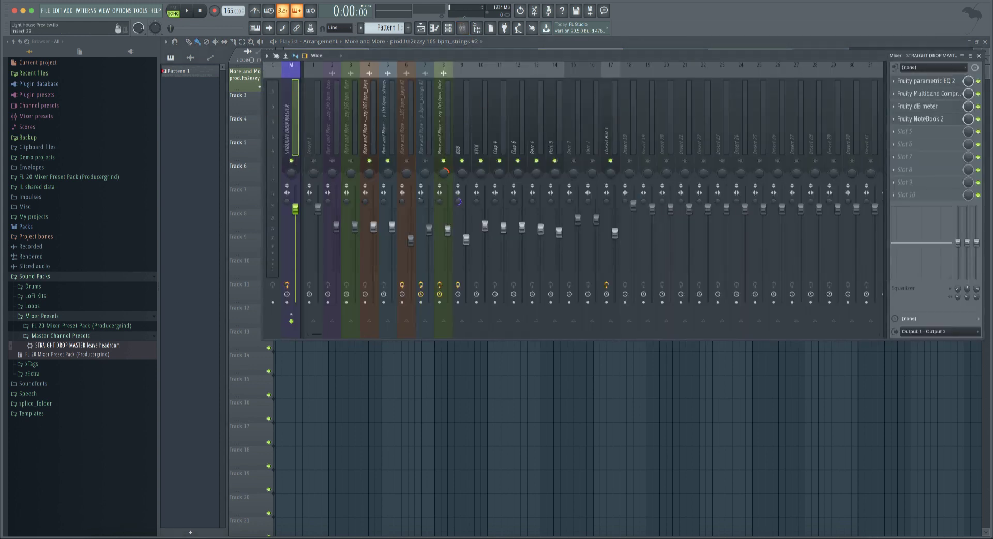
pyautogui.click(978, 80)
pyautogui.click(978, 93)
pyautogui.click(978, 106)
pyautogui.click(978, 118)
# Close the mixer and play the song from the start without the master effects.
pyautogui.press('F9')
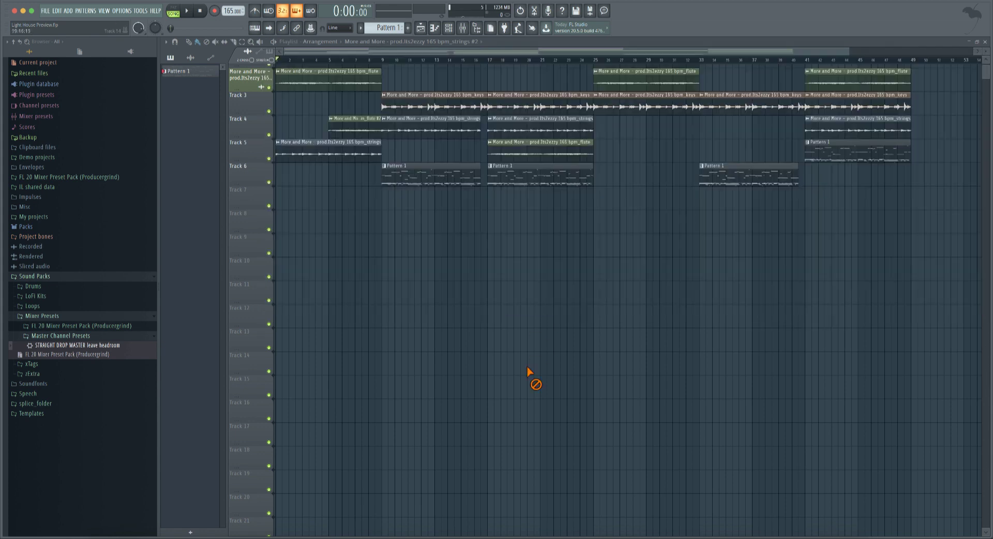
pyautogui.press('space')
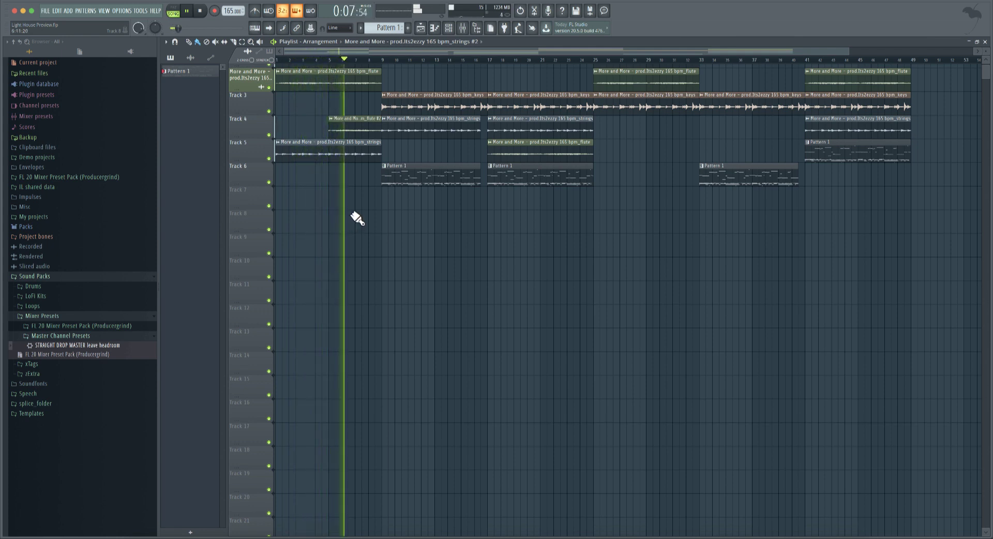
pyautogui.scroll(1, 358, 215)
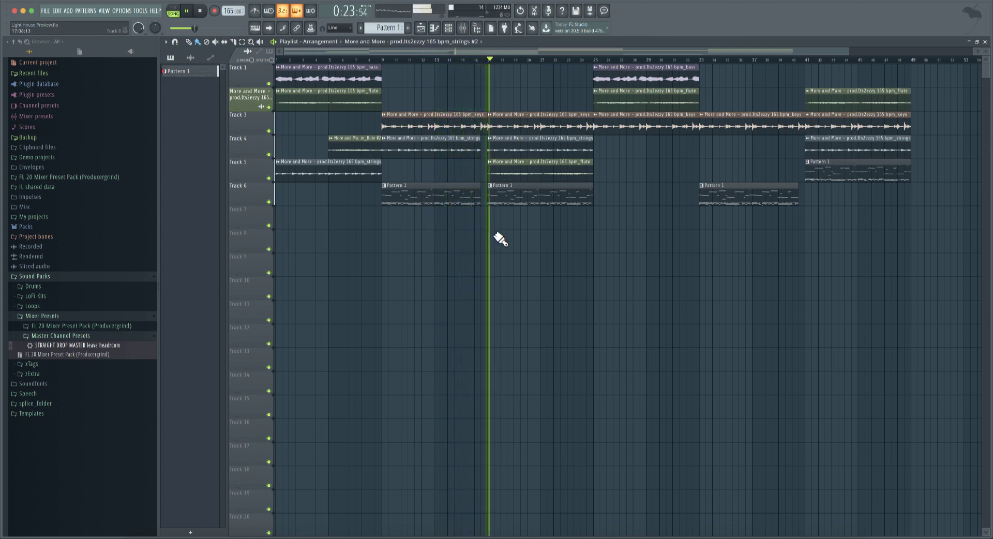
# Stop playback and delete the parametric EQ from the master insert in the mixer.
pyautogui.press('space')
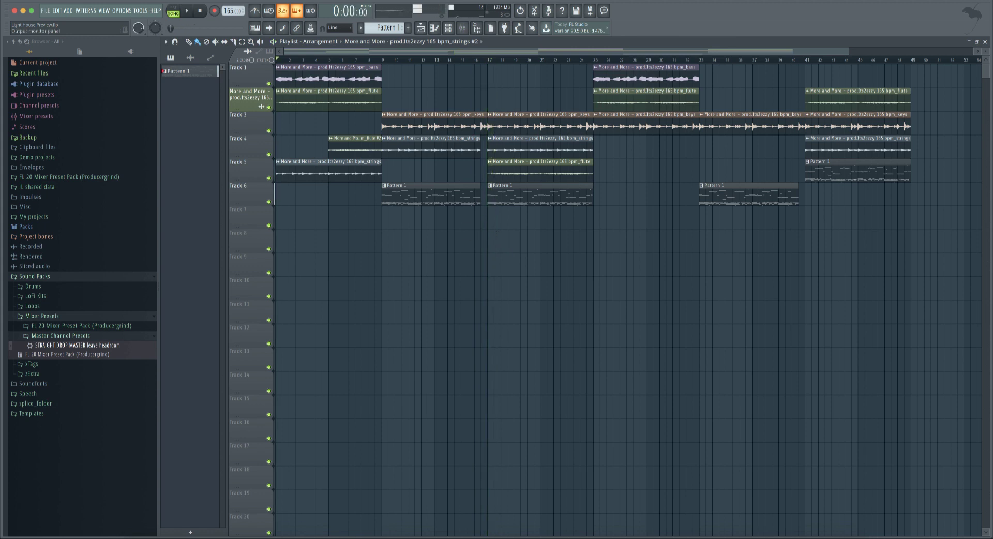
pyautogui.click(463, 27)
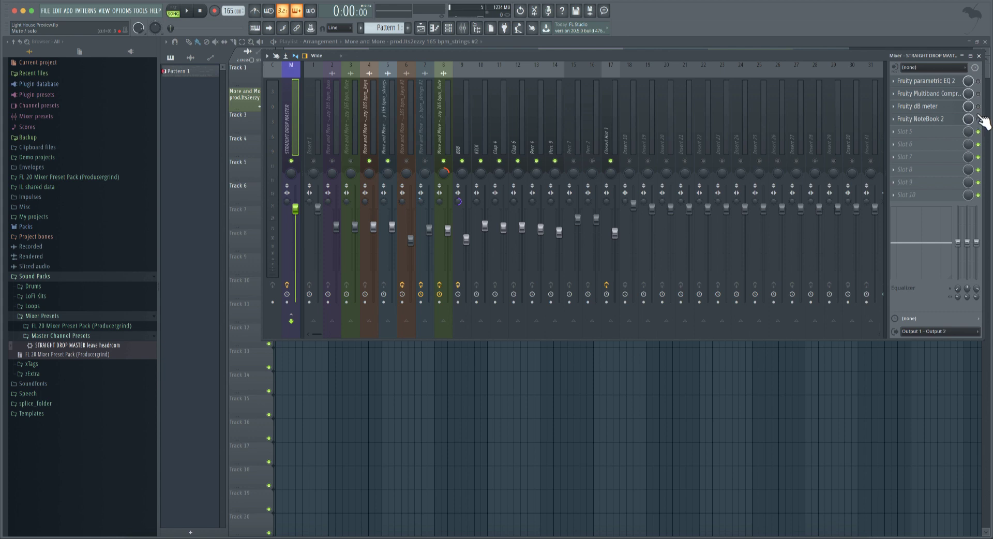
pyautogui.moveTo(129, 347); pyautogui.dragTo(898, 82)
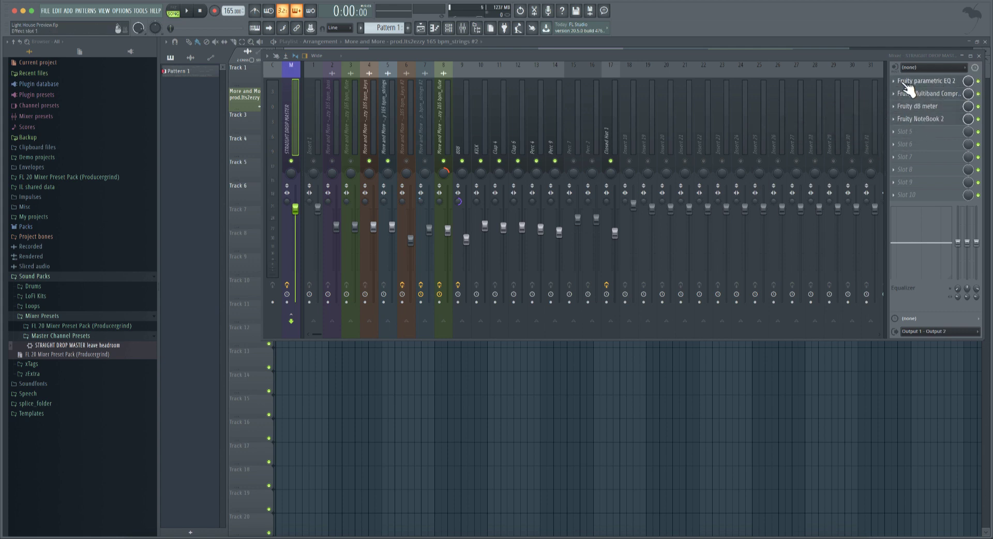
pyautogui.click(896, 81)
pyautogui.click(902, 95)
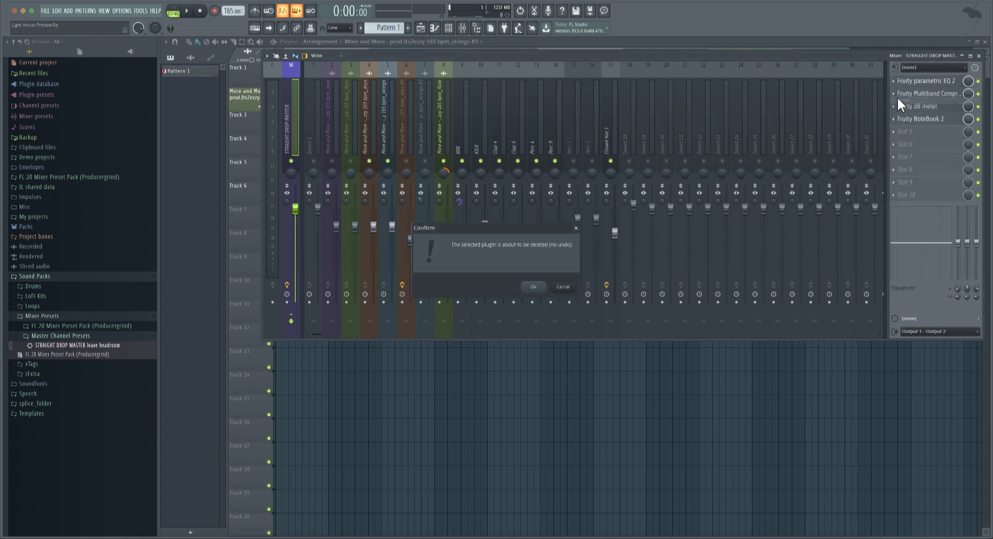
pyautogui.press('Return')
# Delete the multiband compressor, dB meter and NoteBook from the master insert.
pyautogui.click(894, 93)
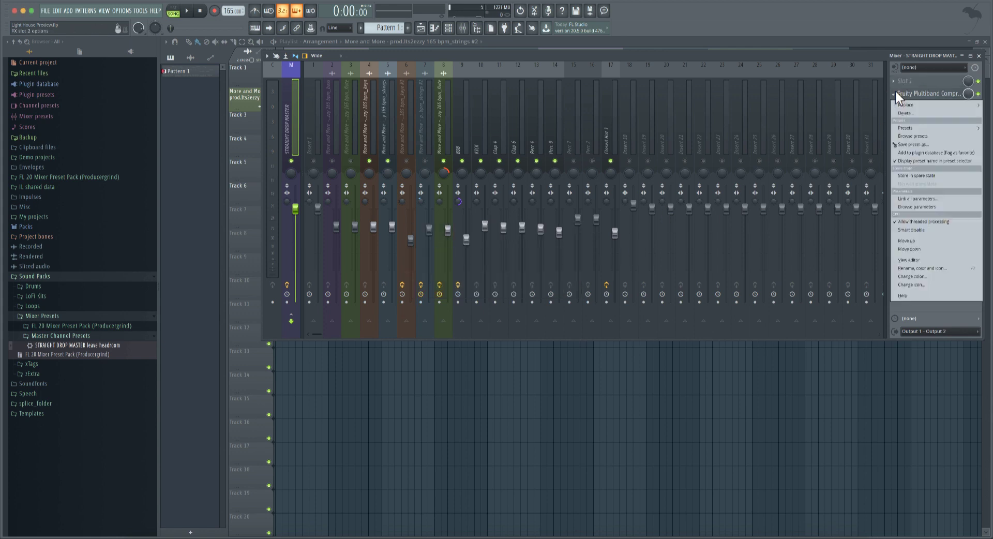
pyautogui.click(904, 113)
pyautogui.press('Return')
pyautogui.click(901, 106)
pyautogui.click(902, 124)
pyautogui.press('Return')
pyautogui.click(902, 118)
pyautogui.click(904, 138)
pyautogui.press('Return')
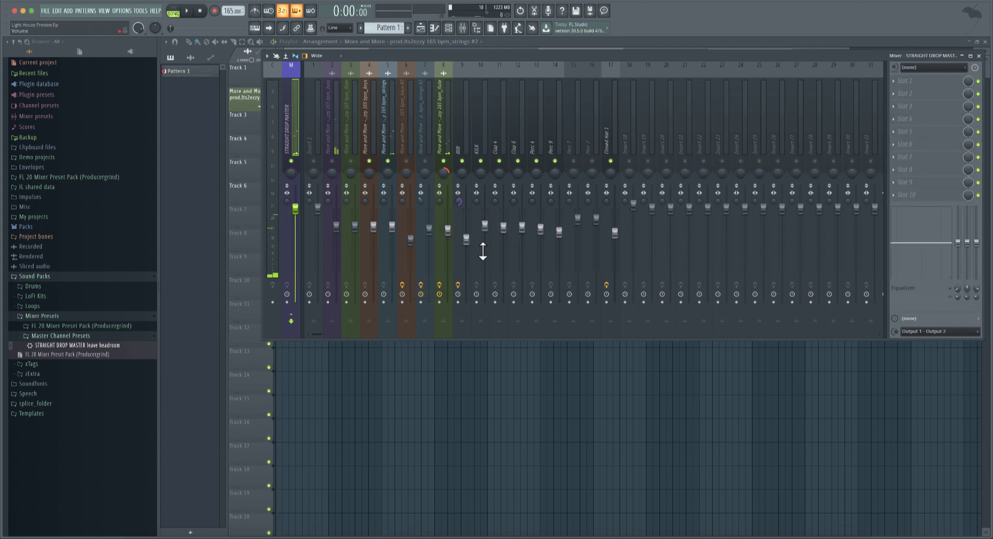
# Drag the STRAIGHT DROP MASTER leave headroom preset from Master Channel Presets onto the master insert.
pyautogui.rightClick(332, 160)
pyautogui.rightClick(332, 160)
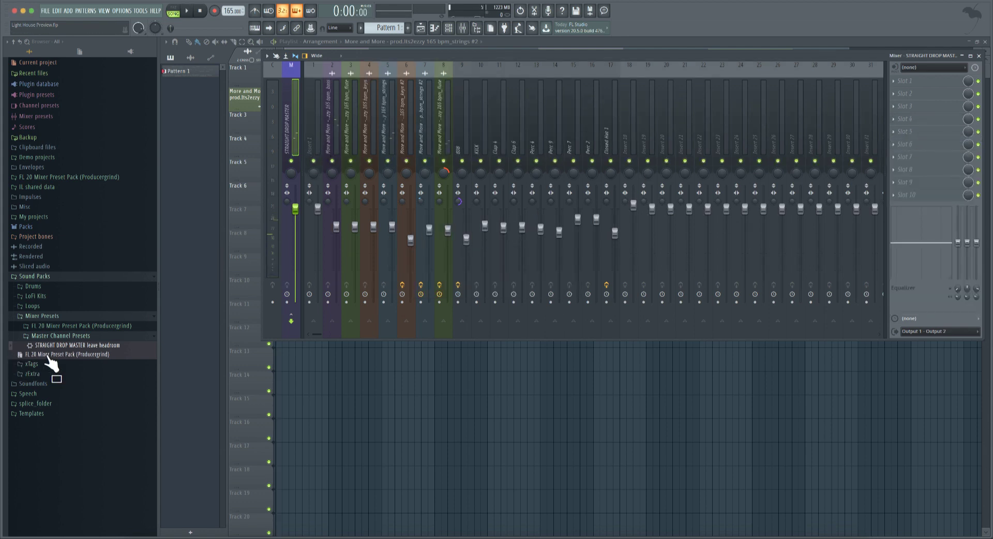
pyautogui.click(53, 336)
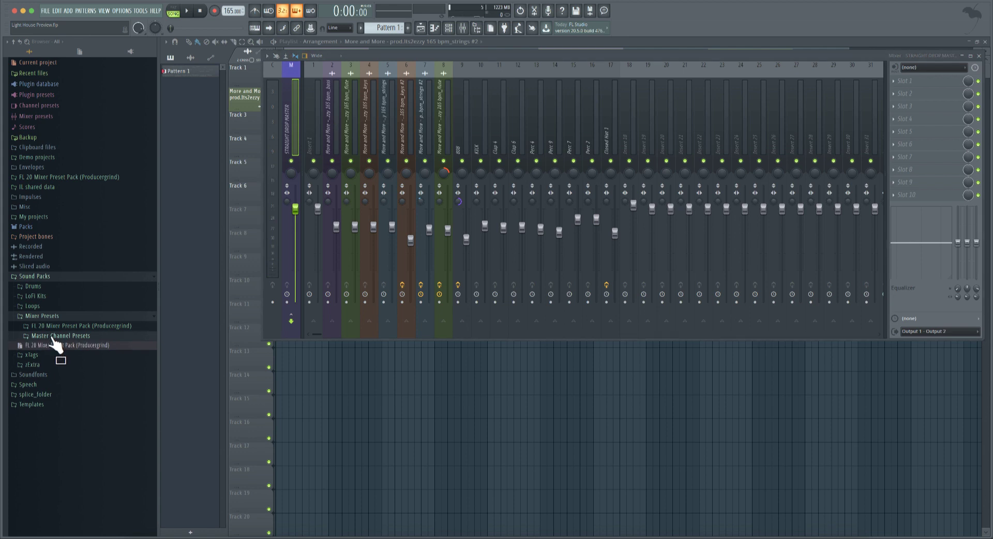
pyautogui.click(53, 336)
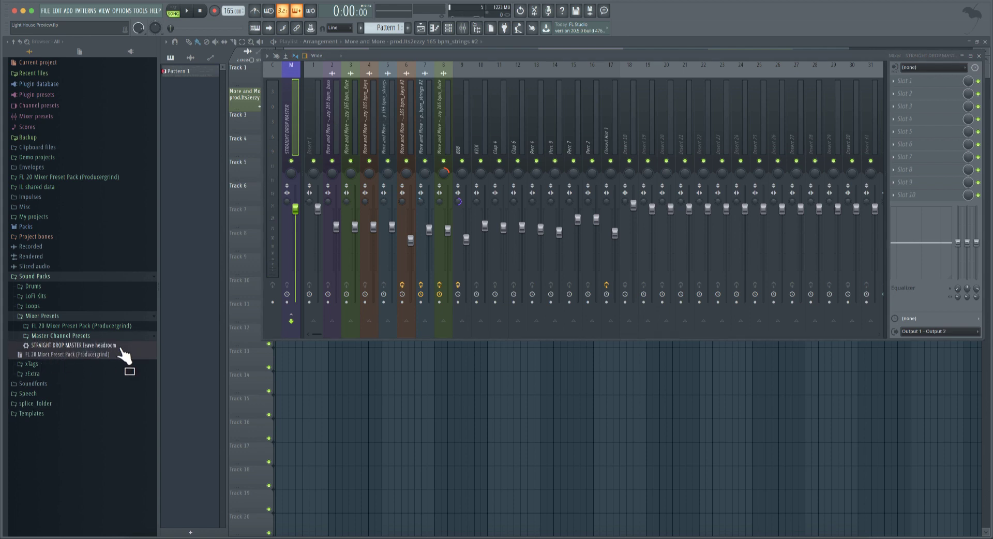
pyautogui.moveTo(121, 351); pyautogui.dragTo(291, 102)
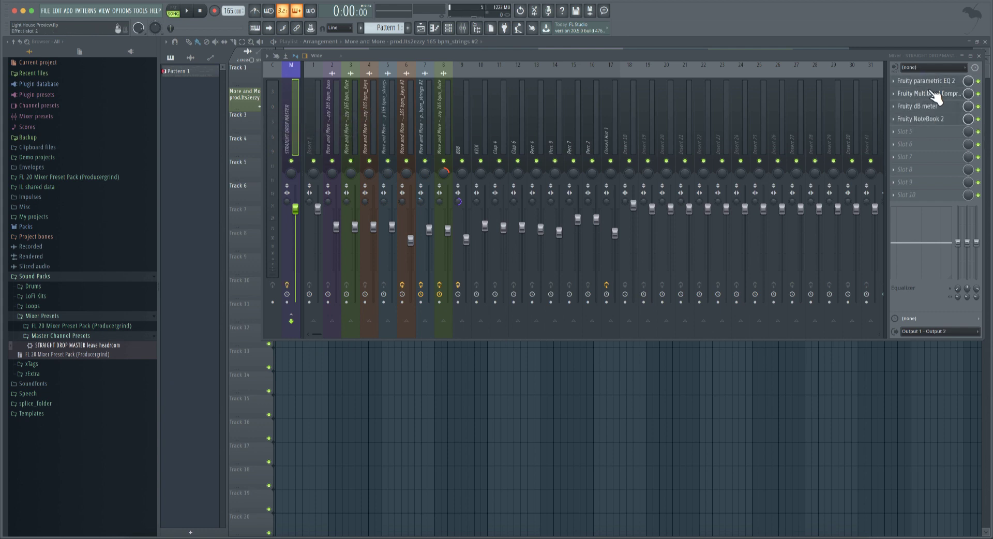
# Open the NoteBook 2 notes, widen the window, and select the EQ and Multiband line.
pyautogui.click(934, 119)
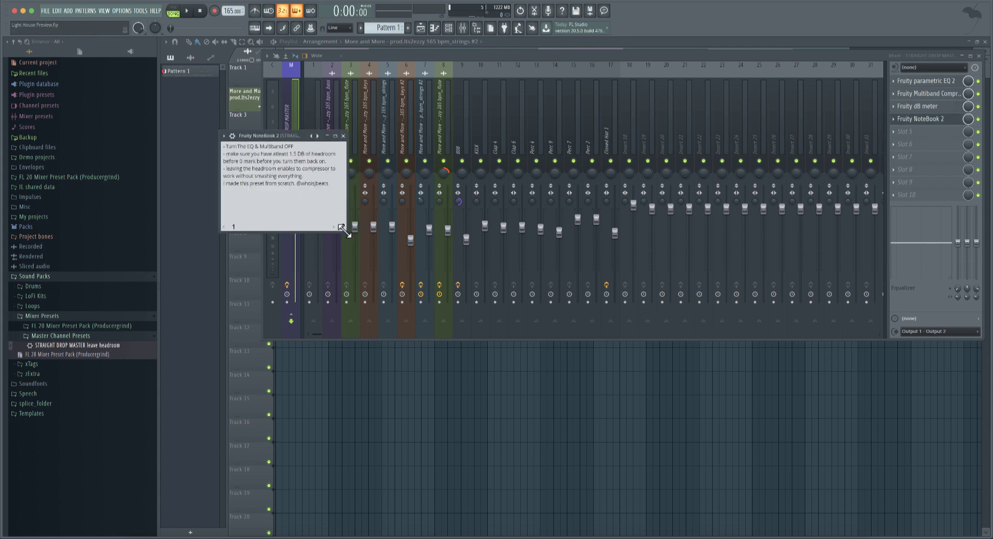
pyautogui.moveTo(342, 227); pyautogui.dragTo(462, 300)
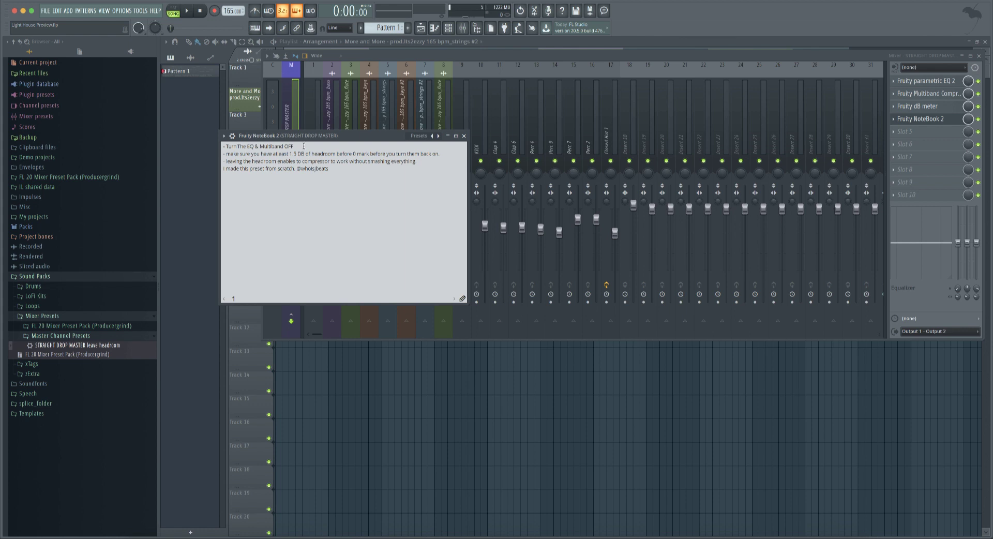
pyautogui.moveTo(303, 146); pyautogui.dragTo(226, 147)
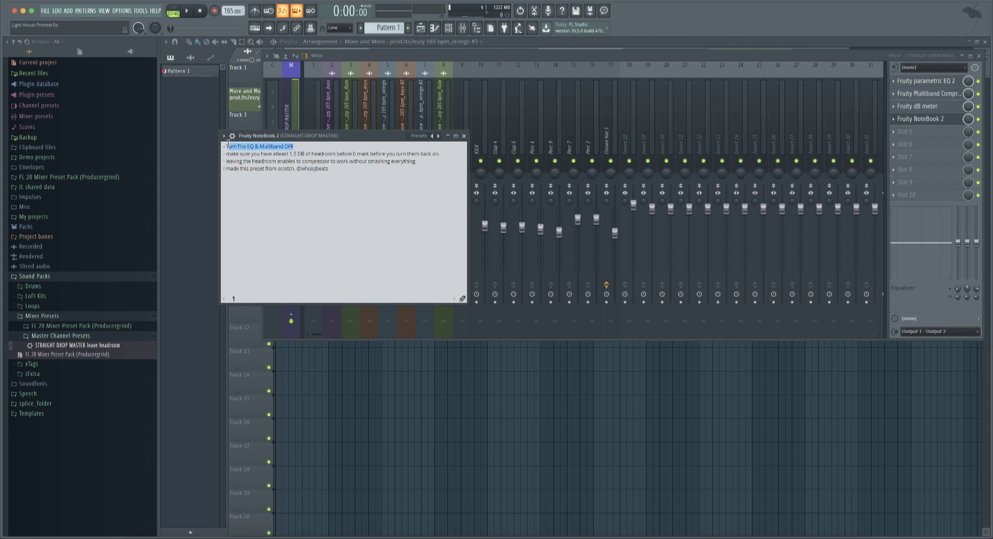
# Bypass the master's parametric EQ 2 and multiband compressor, then reopen the notes to the headroom line.
pyautogui.click(310, 148)
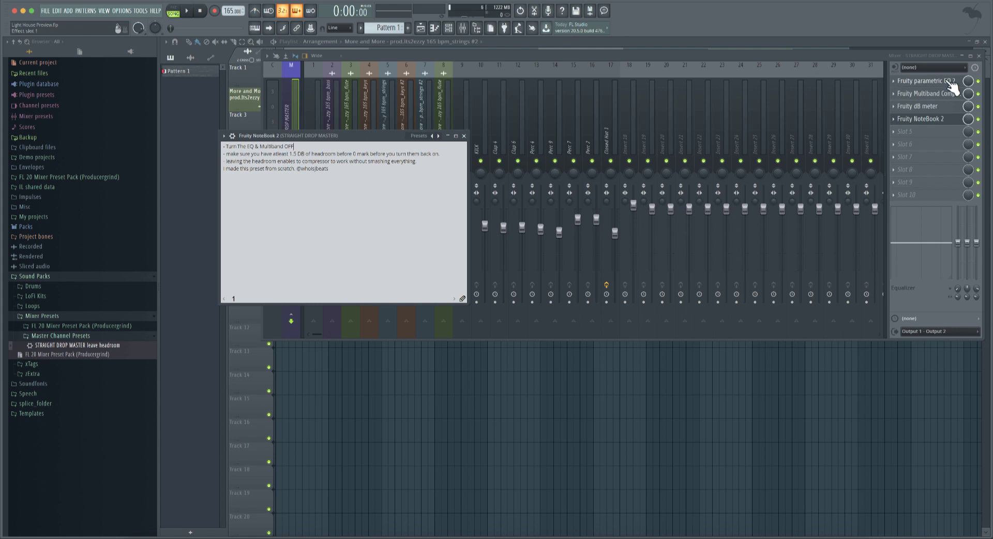
pyautogui.click(978, 81)
pyautogui.click(978, 94)
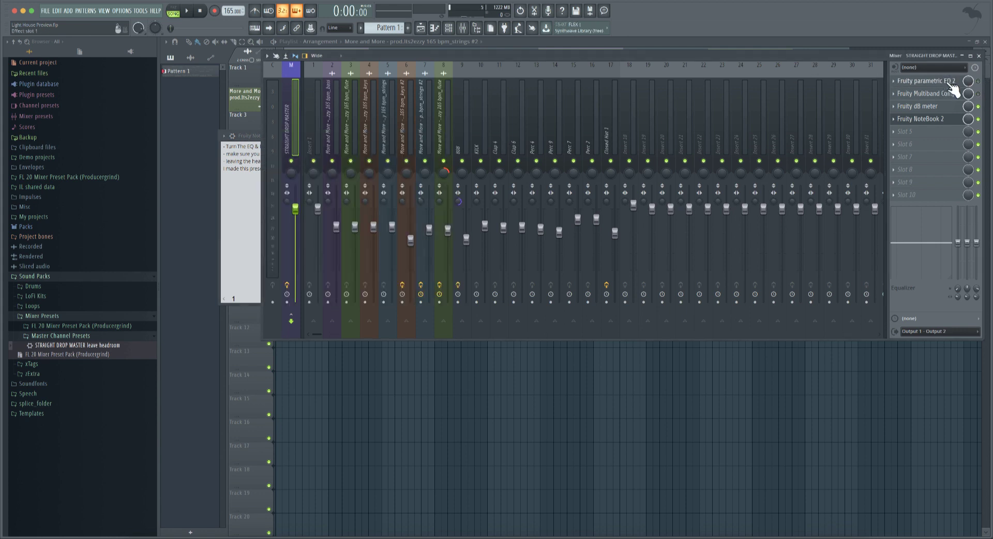
pyautogui.click(943, 122)
pyautogui.click(939, 121)
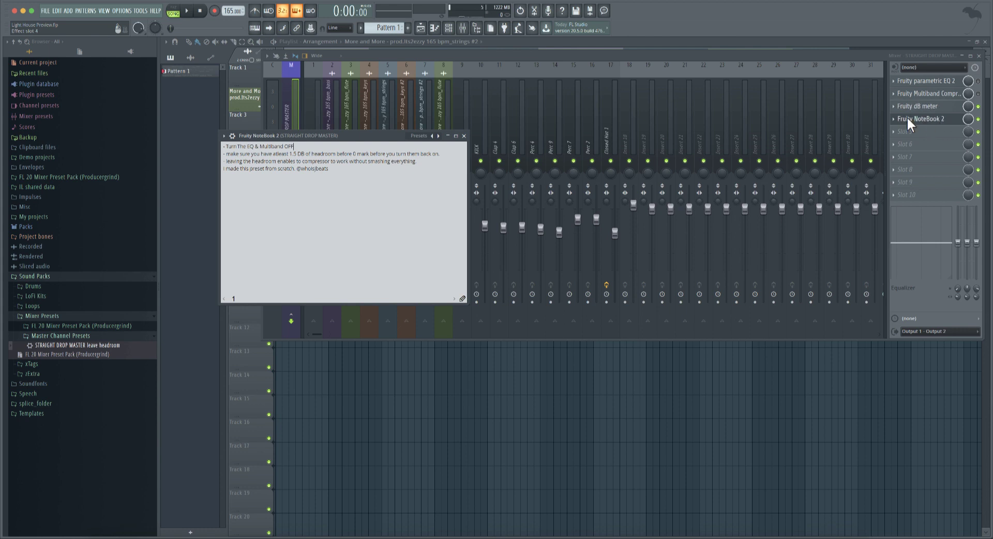
pyautogui.moveTo(227, 155); pyautogui.dragTo(434, 156)
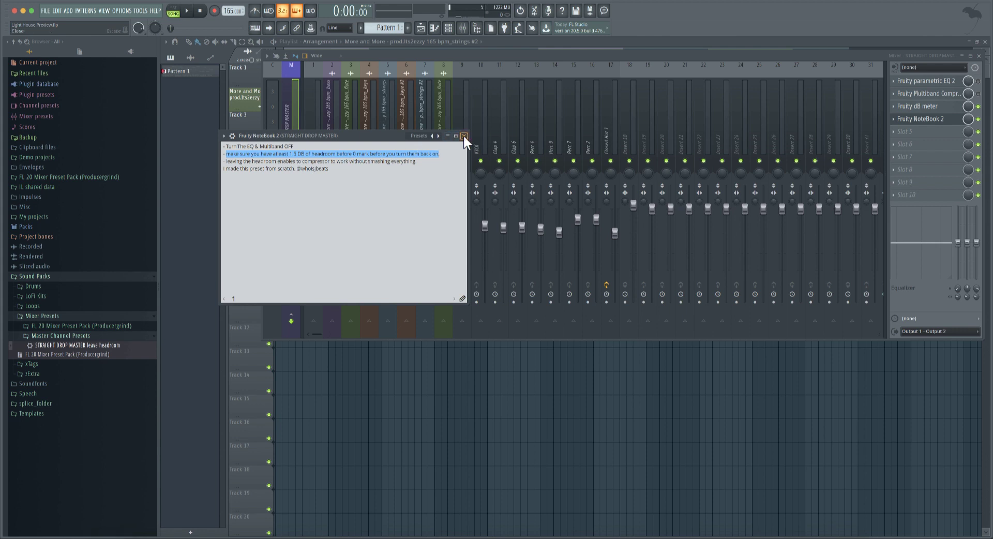
# Open the master's Fruity dB meter, enlarge its window and position it over the mixer.
pyautogui.click(946, 93)
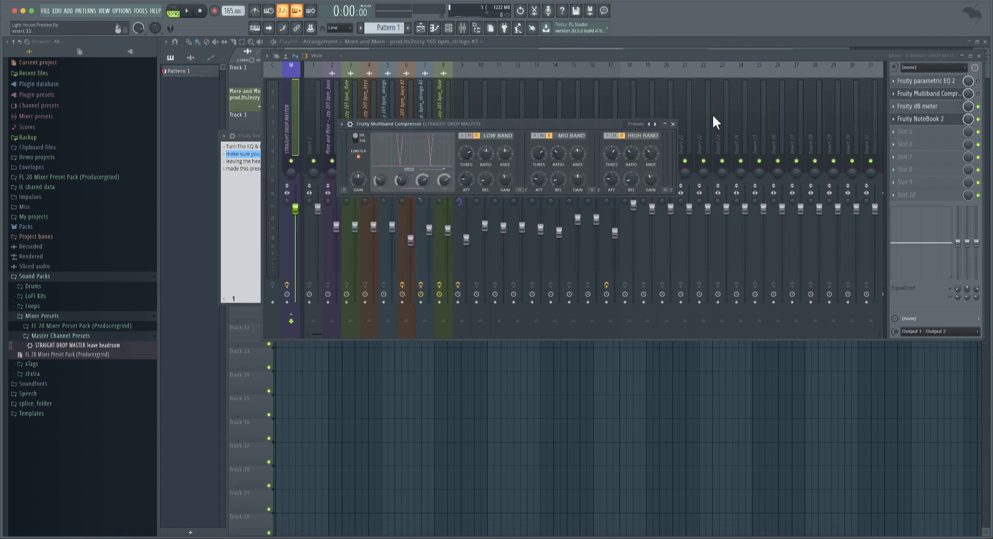
pyautogui.click(672, 124)
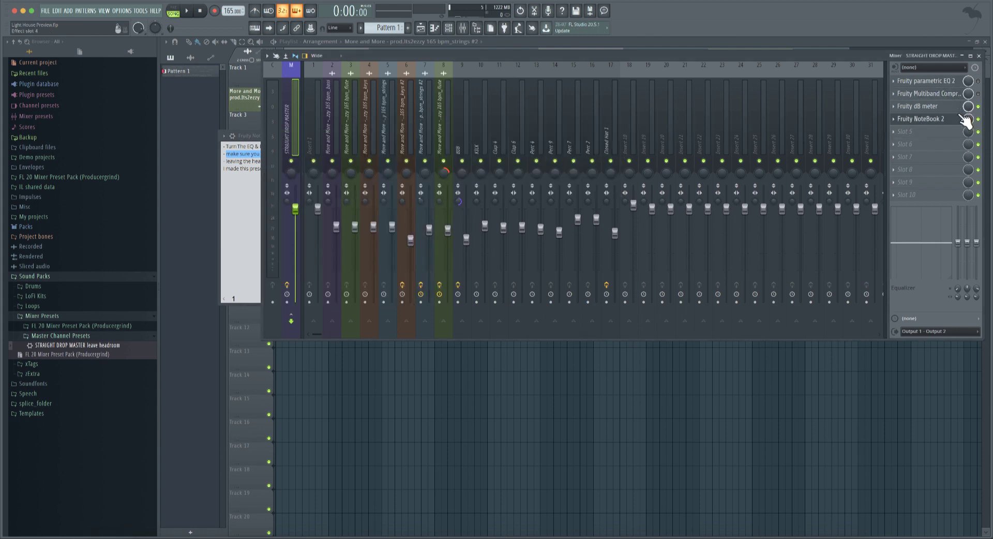
pyautogui.click(931, 107)
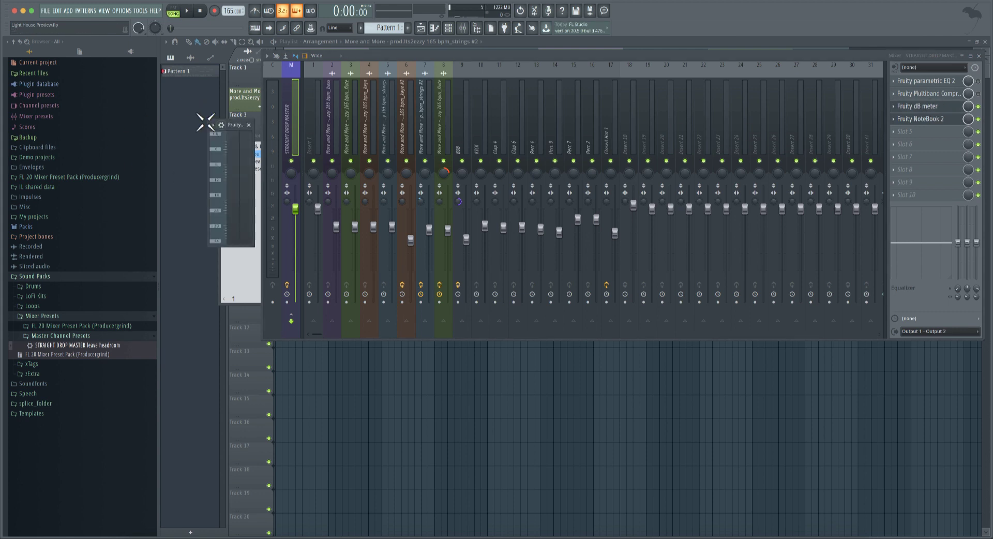
pyautogui.moveTo(247, 251); pyautogui.dragTo(481, 415)
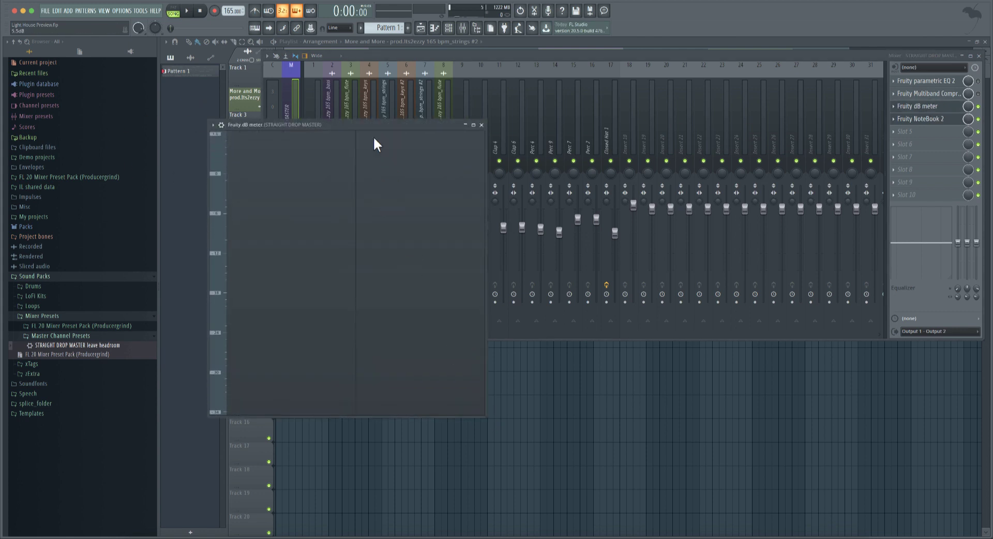
pyautogui.moveTo(366, 130); pyautogui.dragTo(618, 137)
pyautogui.moveTo(714, 138); pyautogui.dragTo(769, 153)
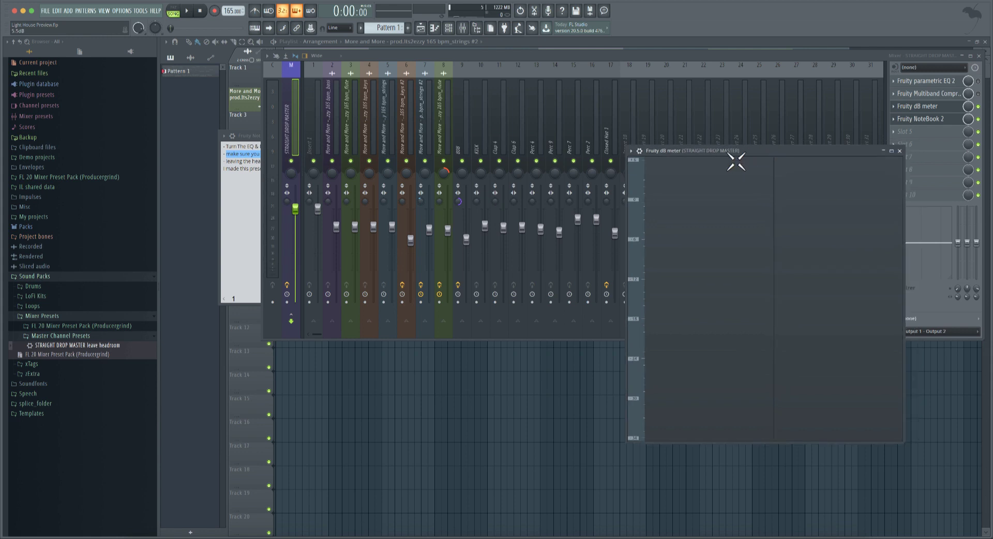
# Play the song with the dB meter showing to read master levels, then stop.
pyautogui.click(427, 32)
pyautogui.press('space')
pyautogui.click(474, 29)
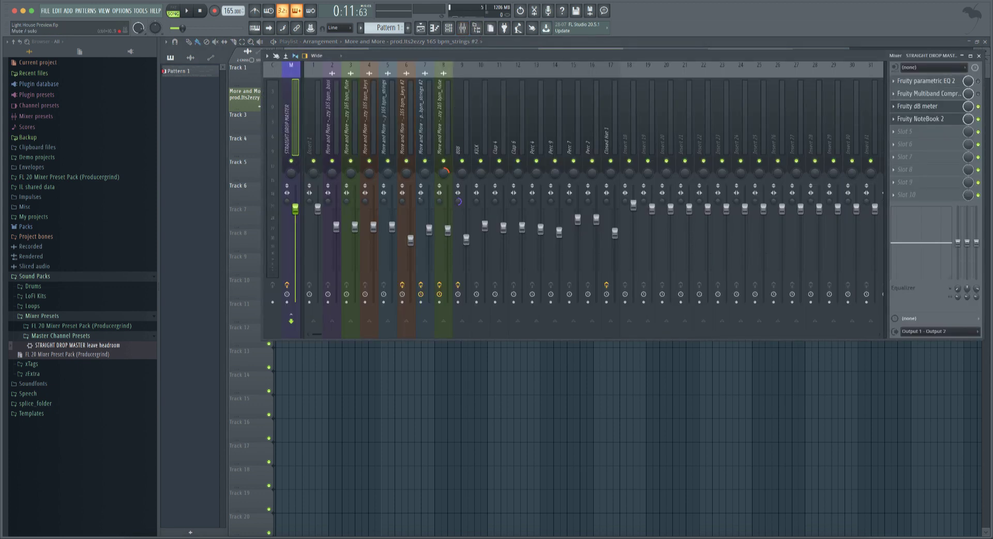
pyautogui.click(944, 106)
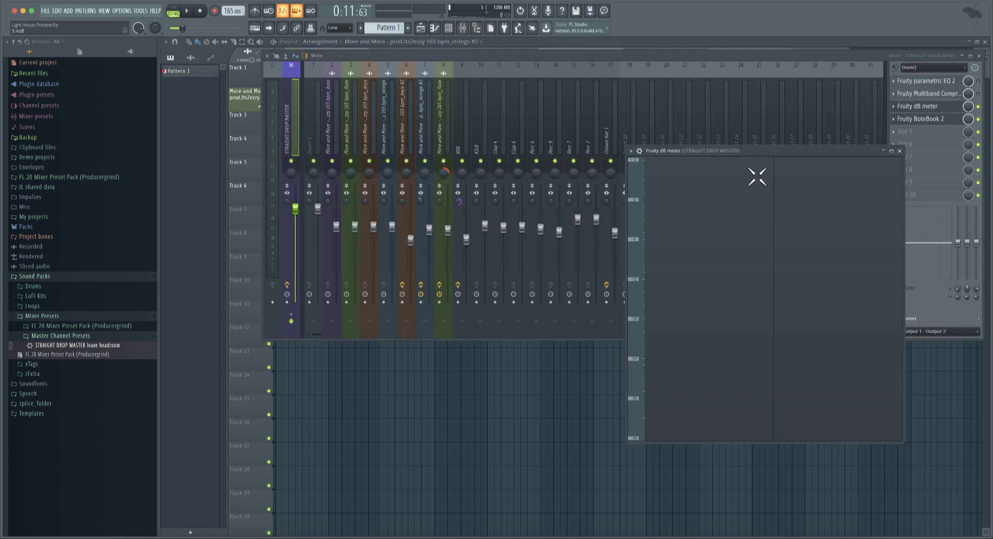
pyautogui.moveTo(780, 151); pyautogui.dragTo(721, 147)
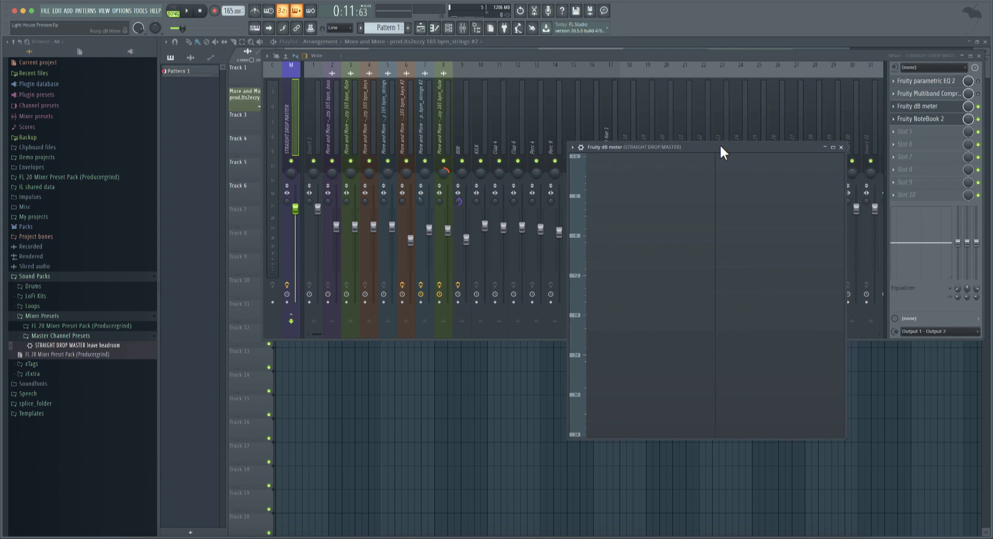
pyautogui.press('space')
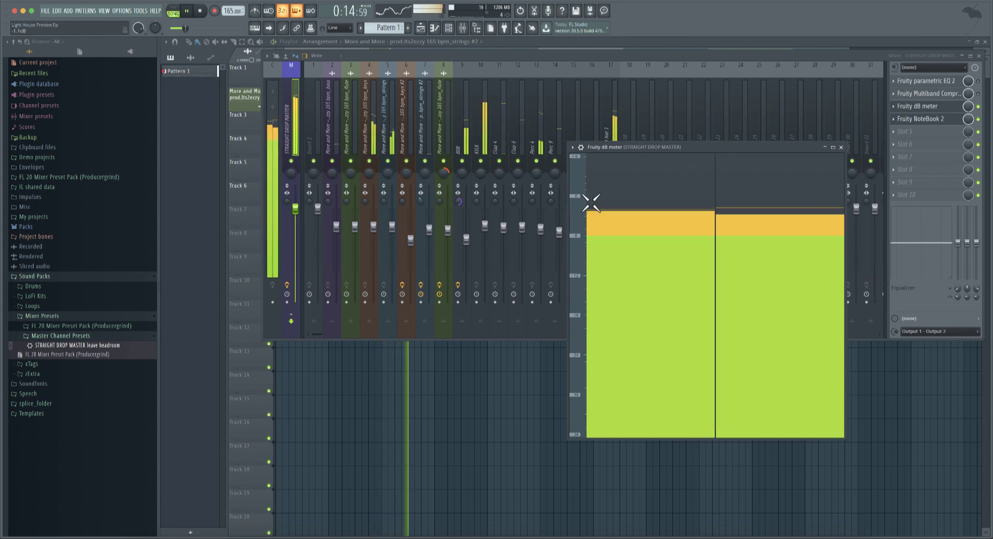
pyautogui.press('space')
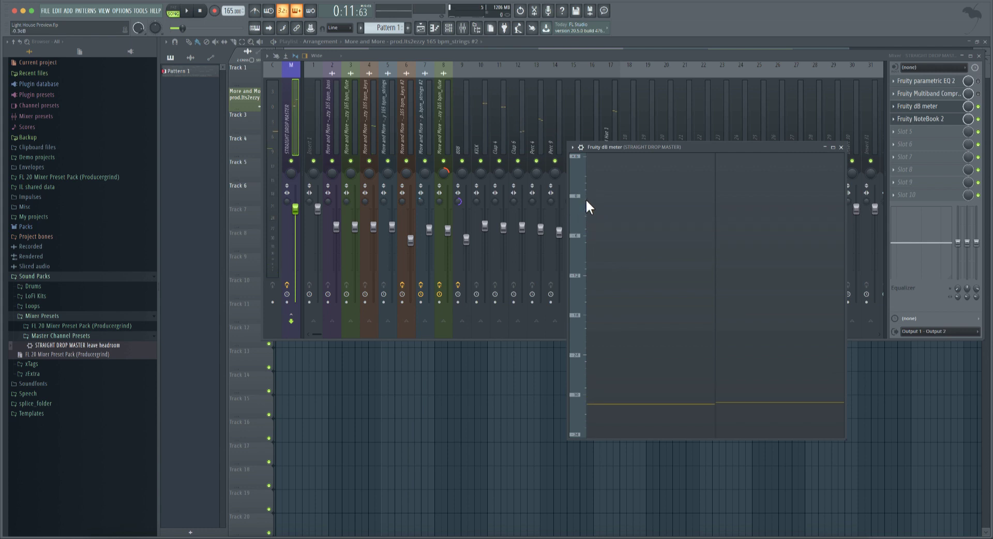
pyautogui.moveTo(649, 149); pyautogui.dragTo(554, 151)
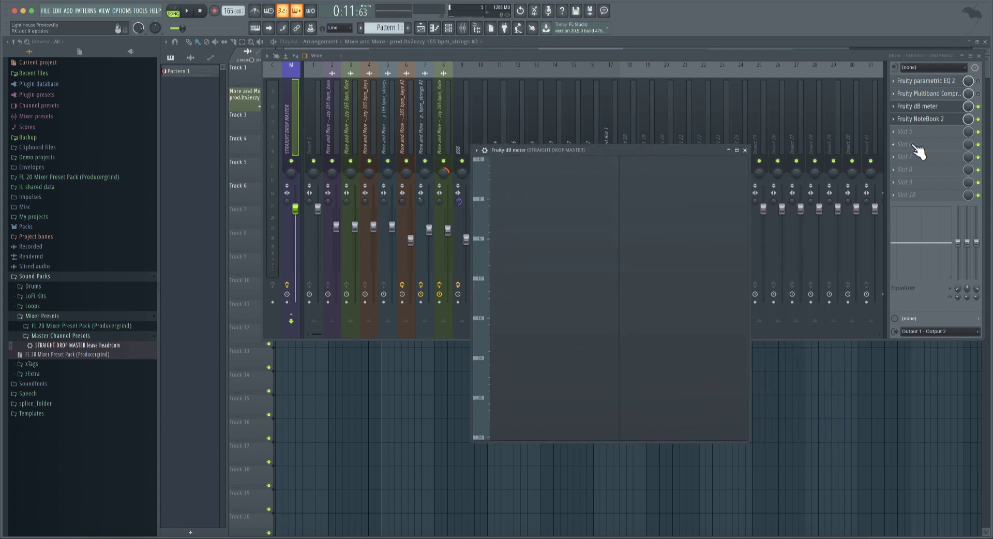
# Play the song with the master's EQ 2 and multiband compressor bypassed.
pyautogui.click(979, 82)
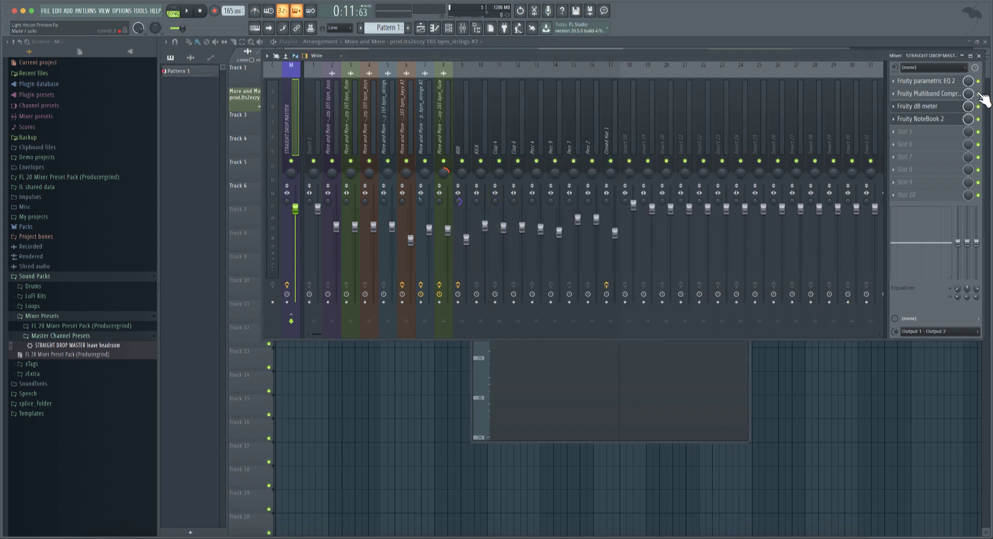
pyautogui.click(978, 81)
pyautogui.click(979, 94)
pyautogui.press('space')
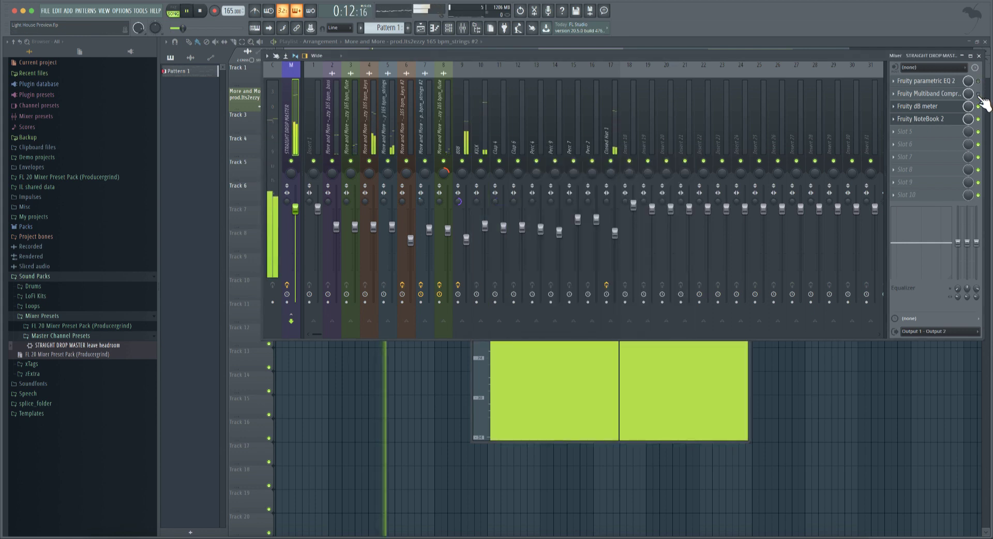
pyautogui.press('space')
# Re-enable EQ 2 and the multiband compressor, then toggle them during playback to compare.
pyautogui.click(979, 94)
pyautogui.click(979, 82)
pyautogui.press('space')
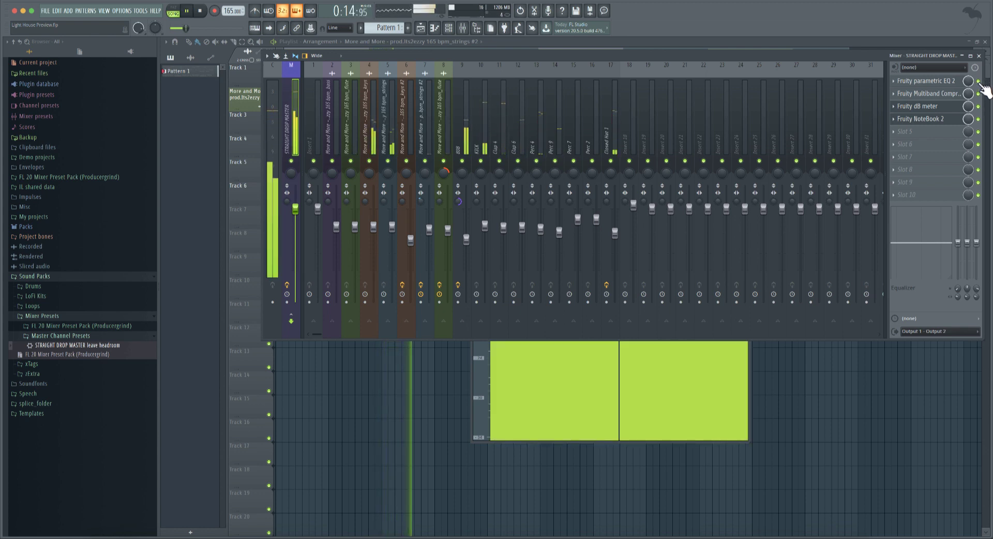
pyautogui.click(978, 94)
pyautogui.click(979, 81)
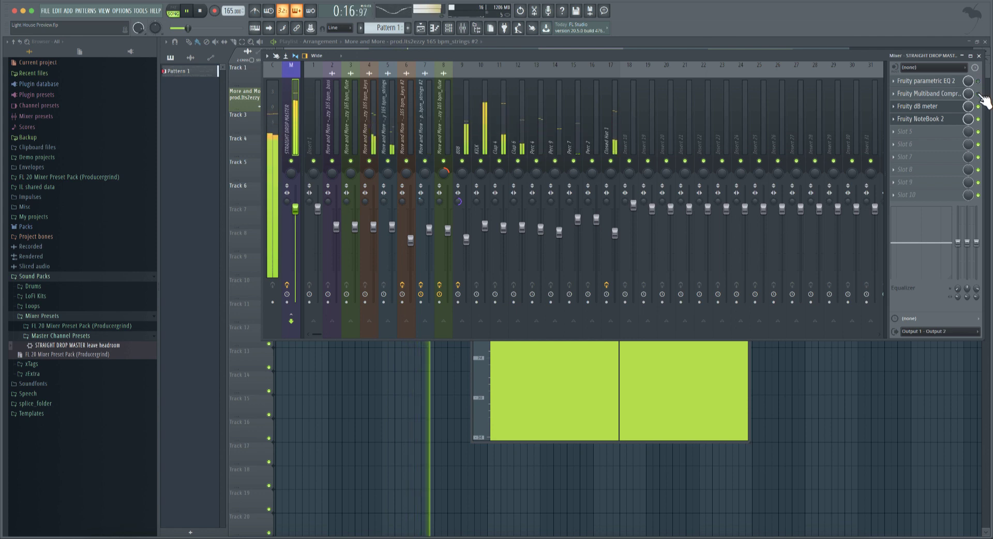
pyautogui.click(979, 82)
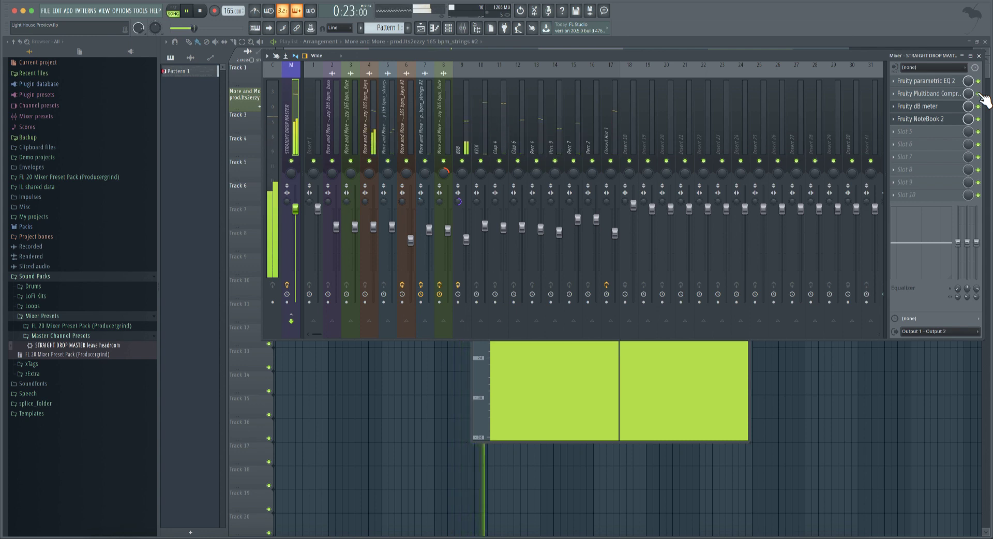
pyautogui.press('space')
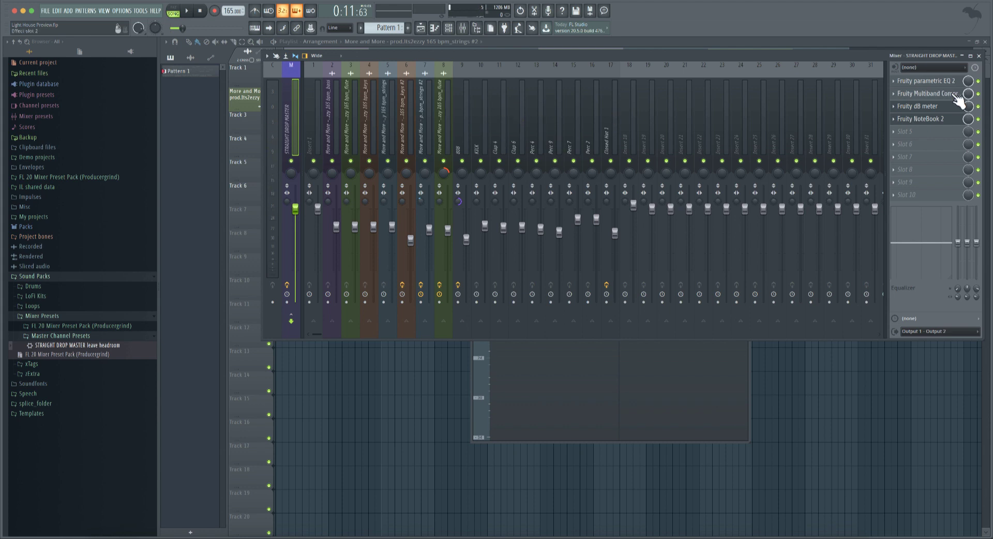
# Nudge the master EQ 2's high-pass band 1 to 22 Hz and close the EQ.
pyautogui.click(957, 81)
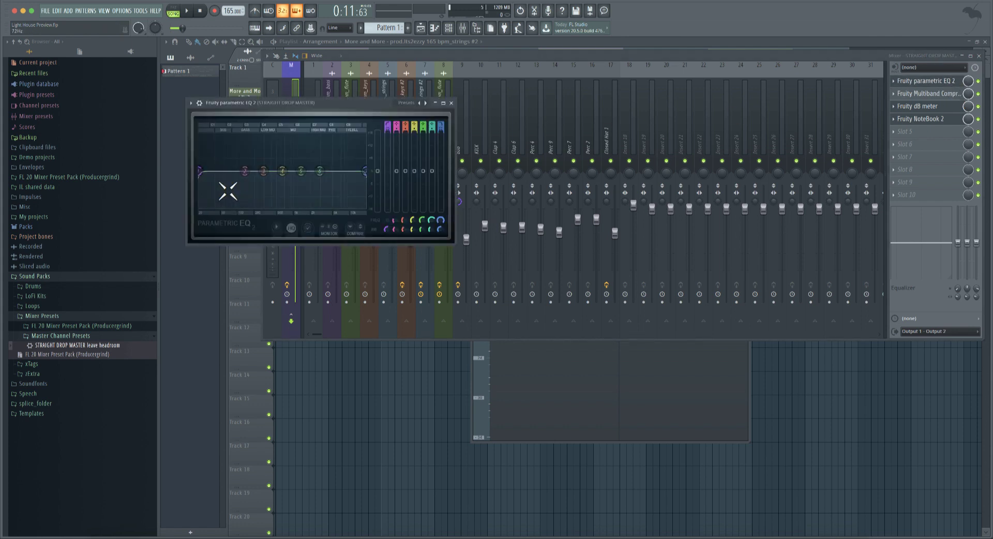
pyautogui.moveTo(197, 170)
pyautogui.mouseDown()
pyautogui.moveTo(210, 180)
pyautogui.moveTo(205, 172)
pyautogui.mouseUp()
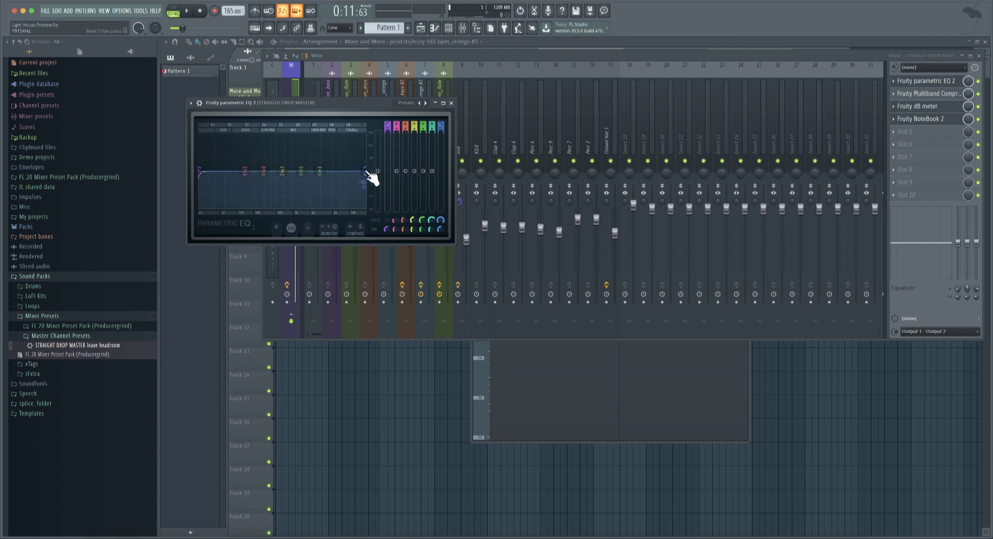
pyautogui.click(451, 102)
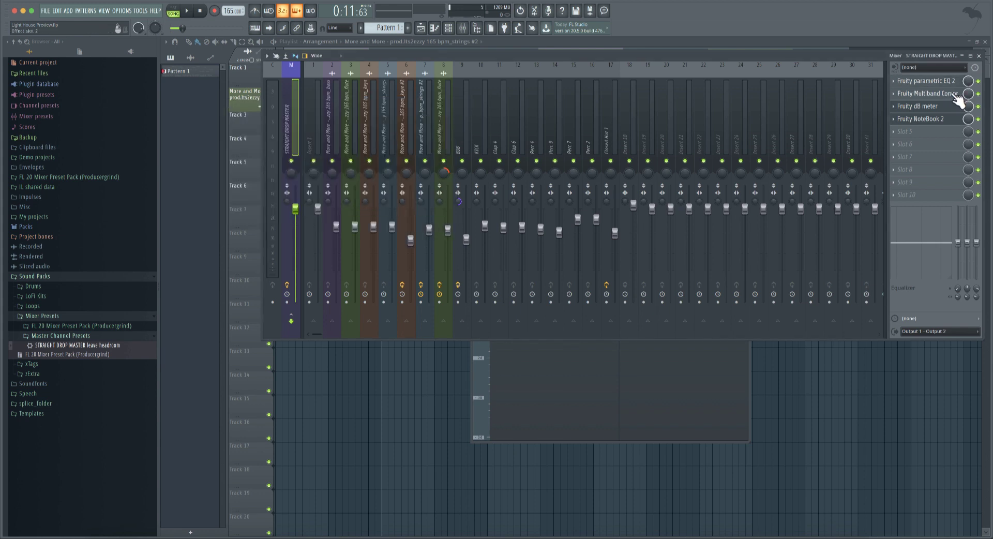
# Close the mixer with F9 to show the 'More and More' playlist.
pyautogui.press('F9')
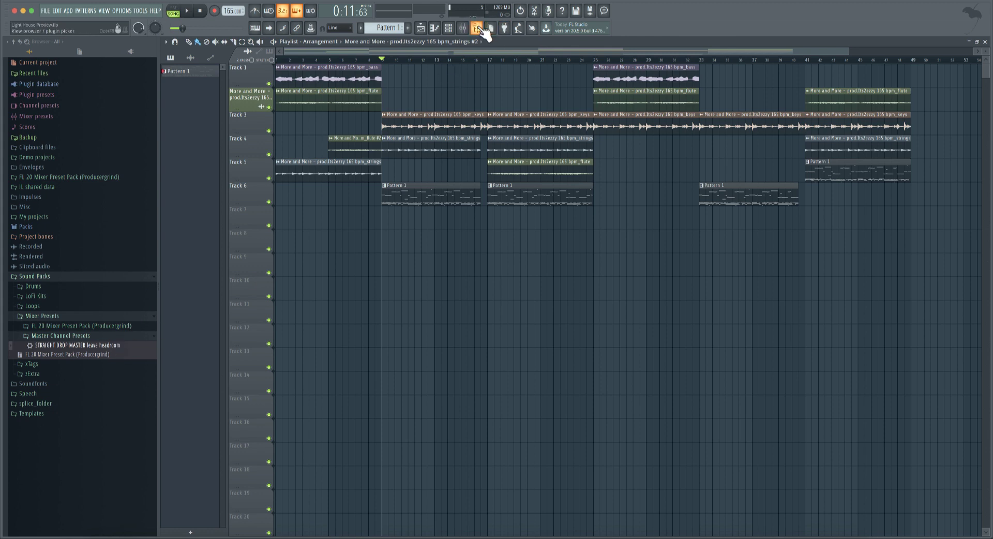
# With the mixer open and the song playing, lower inserts 1–17 together to -18.1 dB.
pyautogui.click(463, 29)
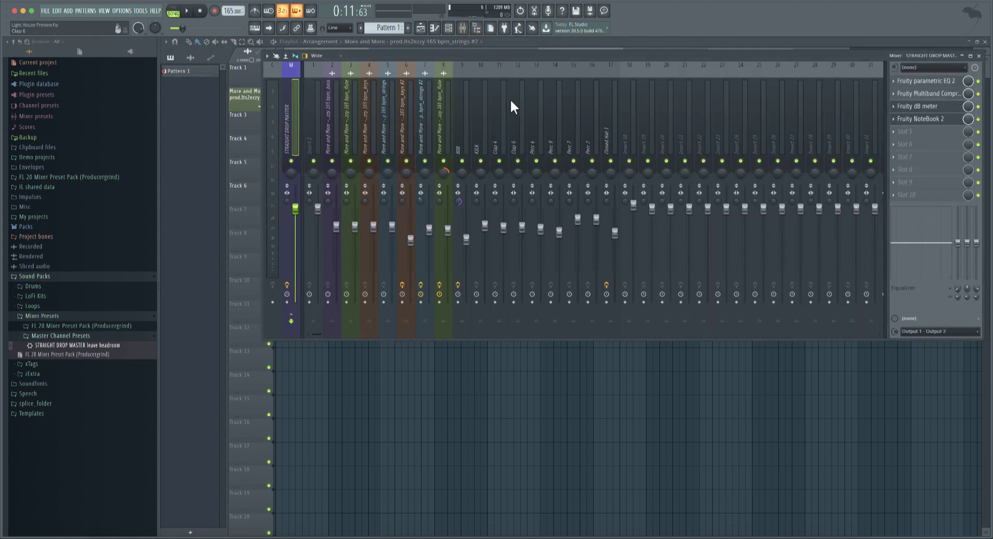
pyautogui.moveTo(599, 111); pyautogui.dragTo(292, 135)
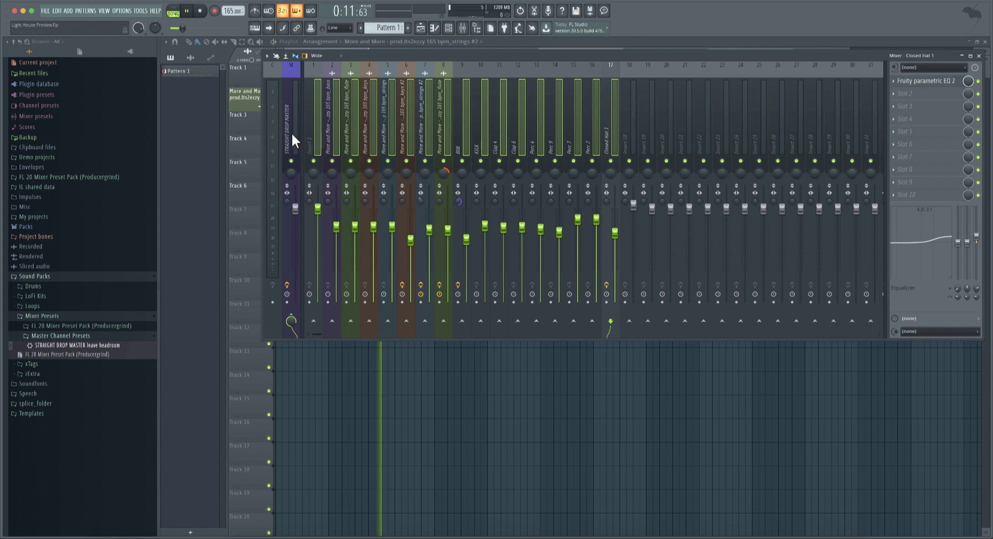
pyautogui.press('space')
pyautogui.moveTo(317, 208); pyautogui.dragTo(318, 254)
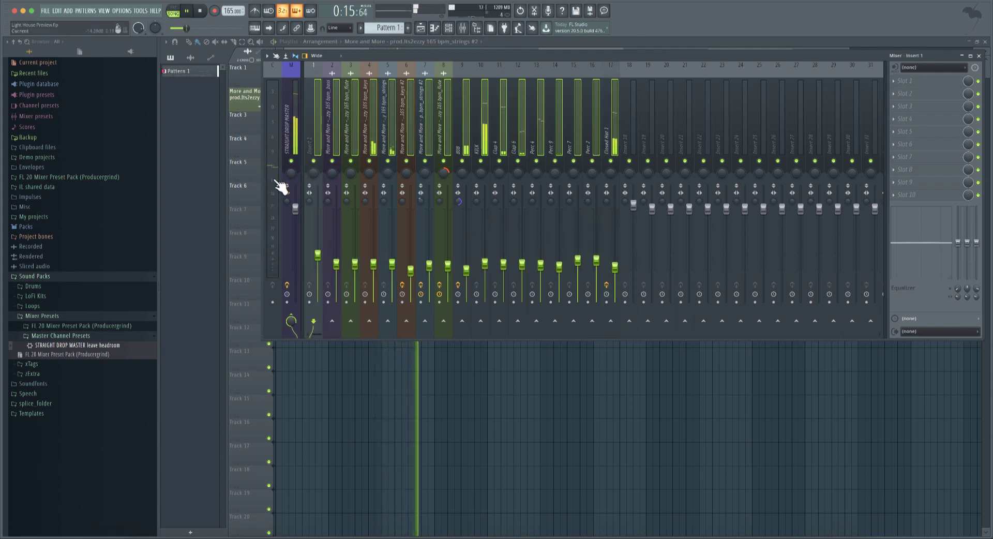
# On the master channel, bypass the multiband compressor and EQ 2, then undo the last change.
pyautogui.click(290, 127)
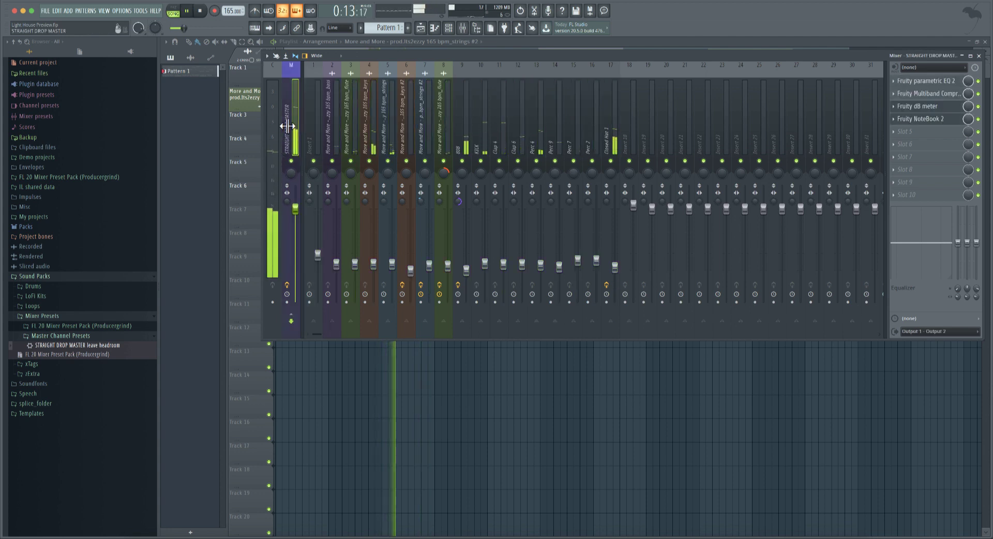
pyautogui.click(978, 94)
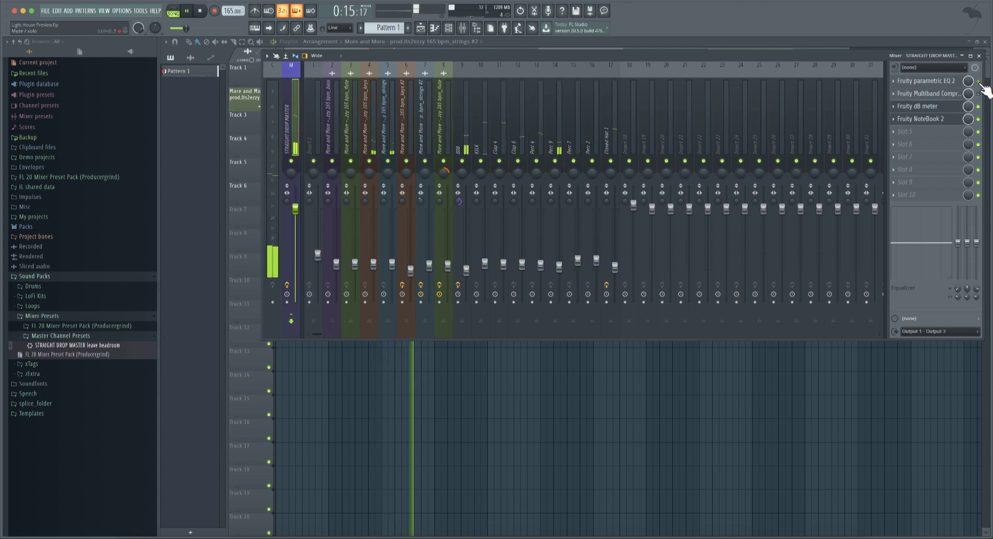
pyautogui.click(978, 82)
pyautogui.hotkey('ctrl', 'alt', 'z')
pyautogui.hotkey('ctrl', 'alt', 'z')
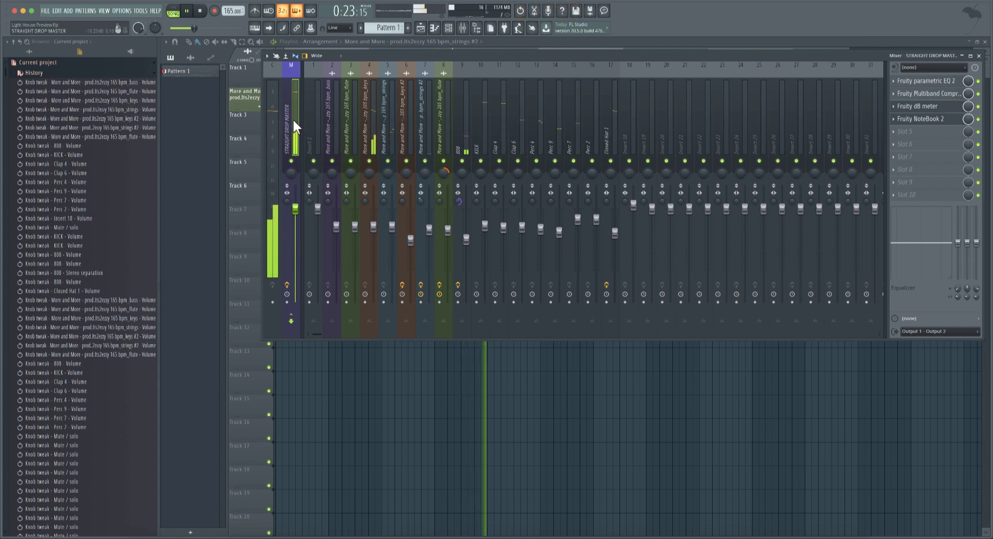
# Audition the mix with master EQ 2 bypassed, then stop playback and collapse the History list.
pyautogui.click(978, 81)
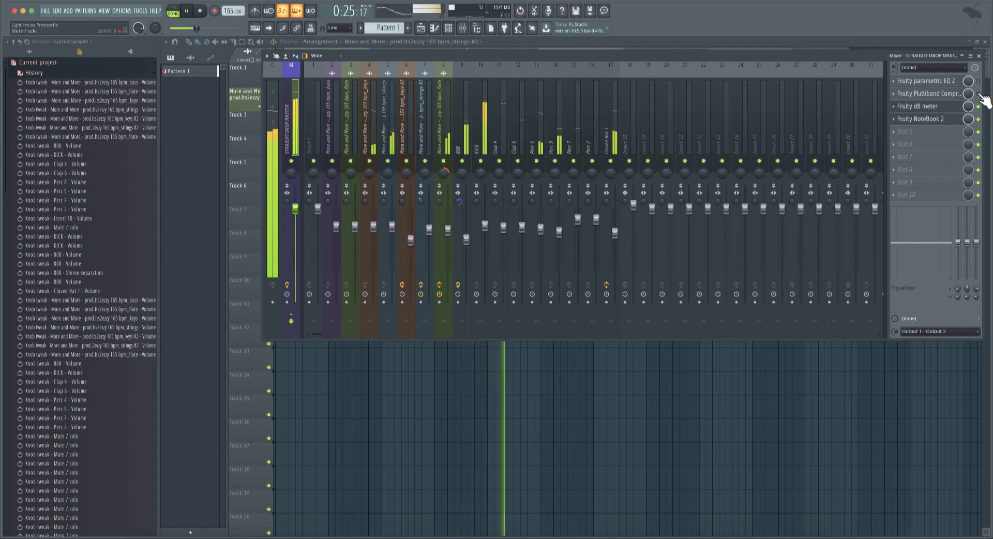
pyautogui.press('space')
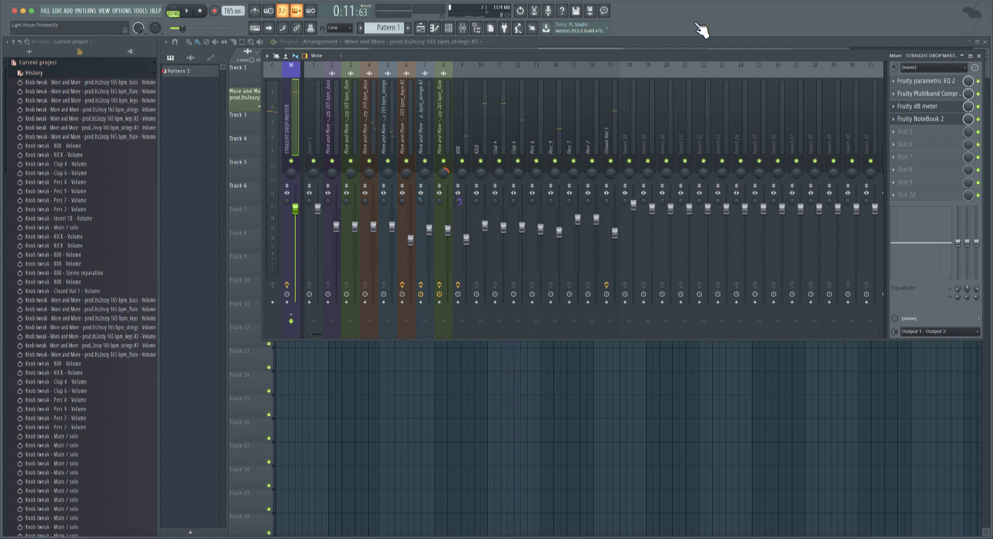
pyautogui.click(87, 75)
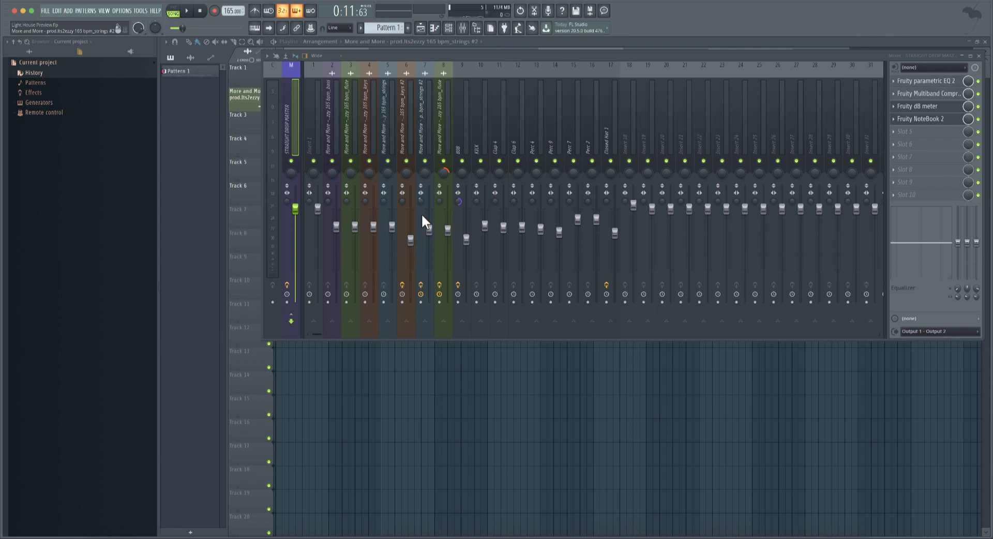
# Switch the browser to All so Sound Packs and Mixer Presets folders reappear.
pyautogui.click(40, 51)
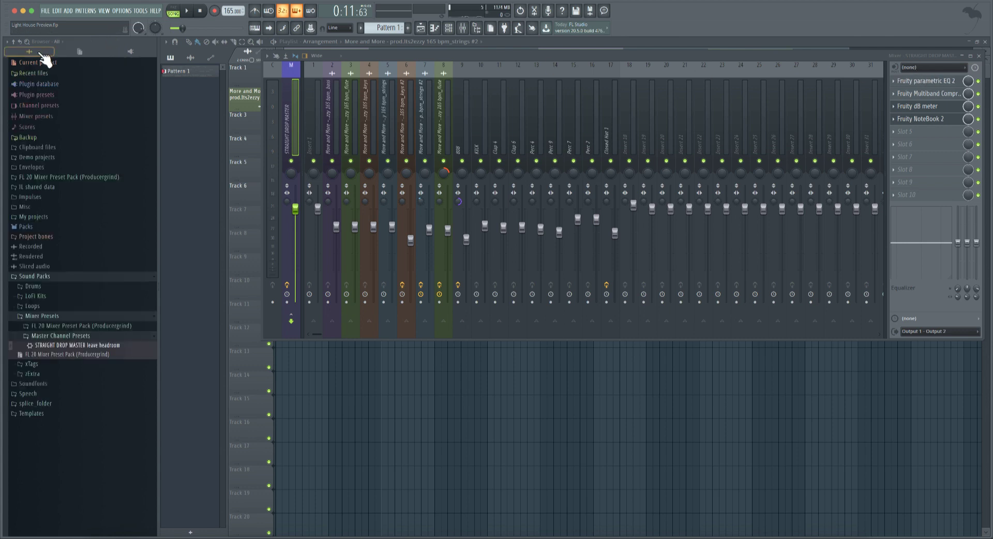